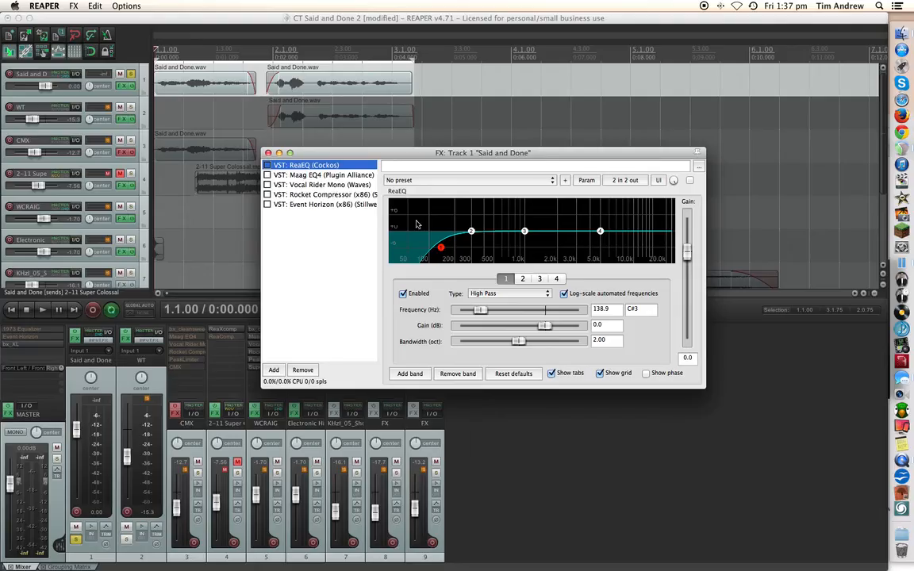
Step: Play back the unprocessed Said and Done vocal as a reference, and stop it
click(43, 311)
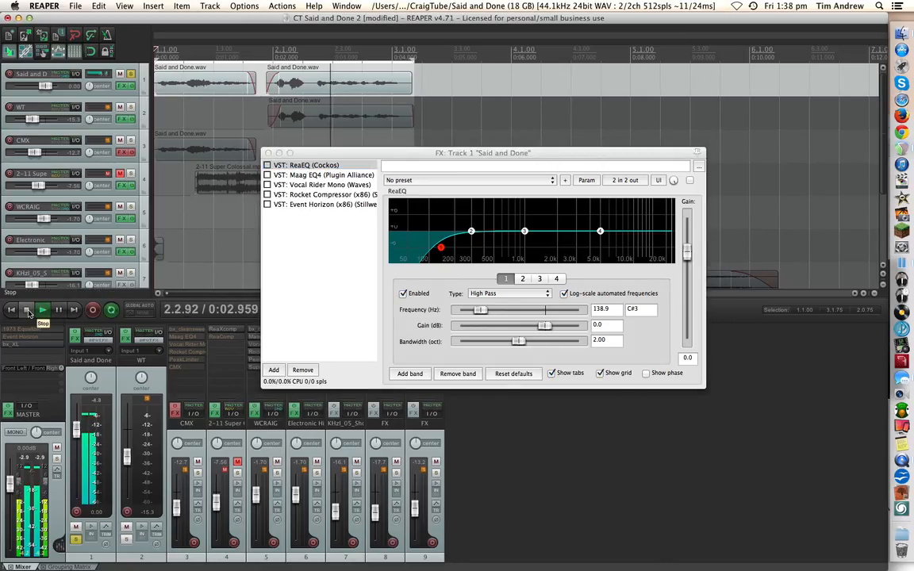
click(27, 310)
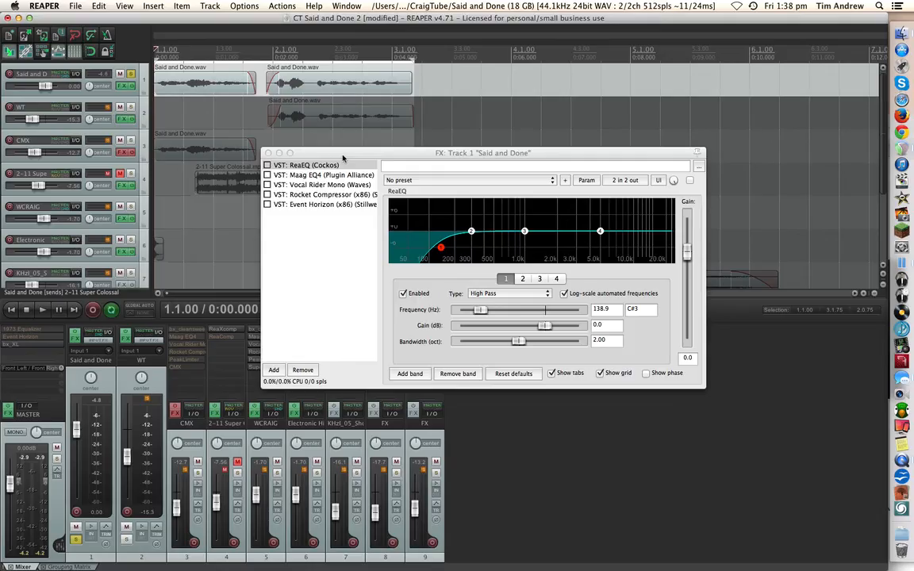
Step: Enable ReaEQ on the Said and Done track and lower the band 1 high-pass frequency to 20 Hz, keeping the High Pass type
click(305, 166)
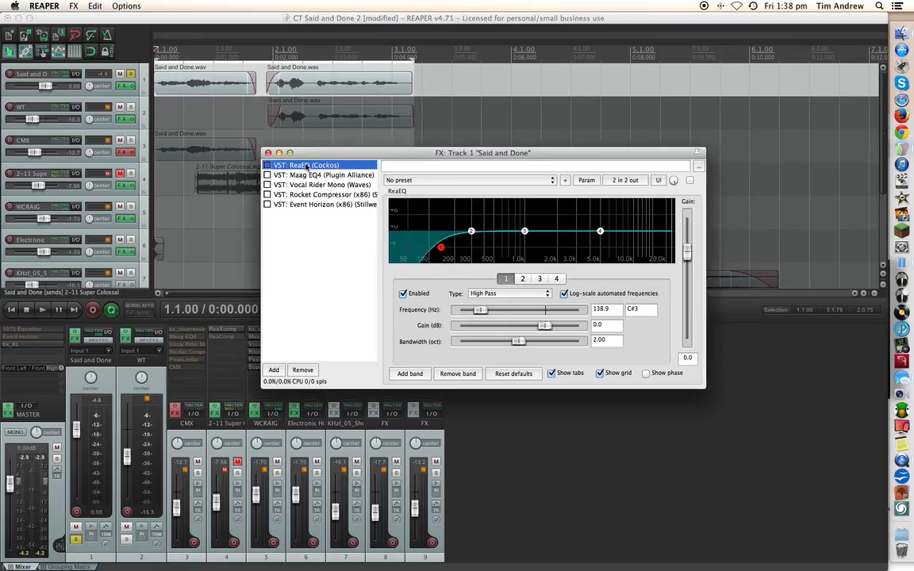
click(267, 165)
mouse_move(443, 245)
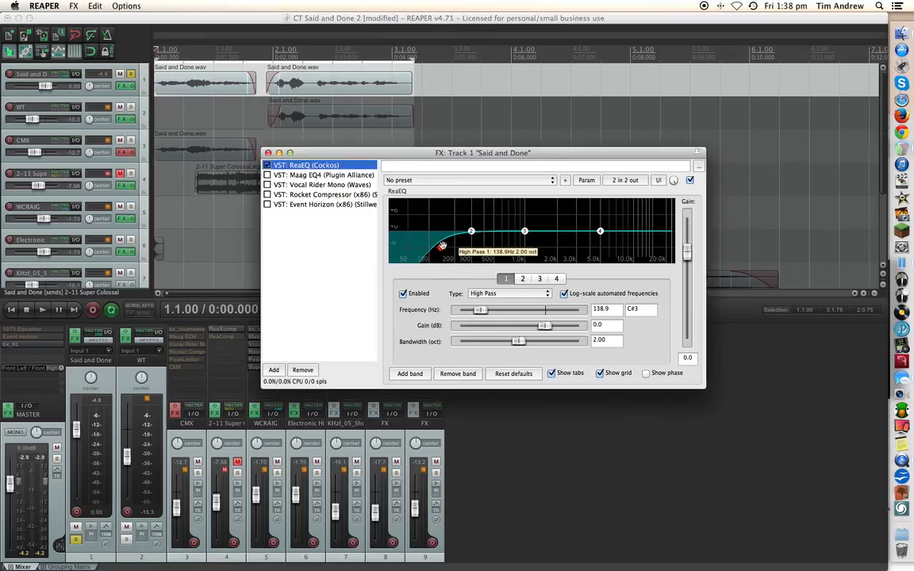
drag(442, 245, 373, 246)
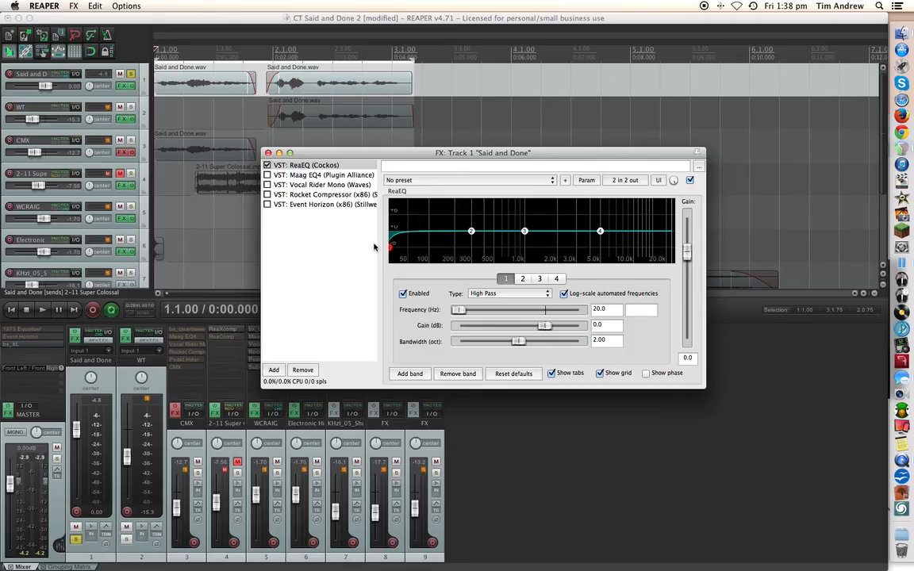
click(506, 295)
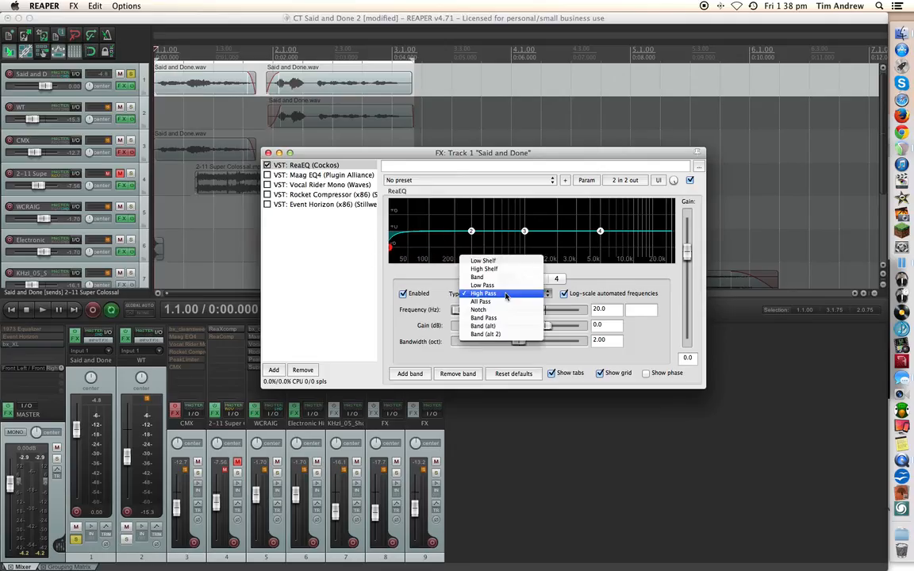
click(441, 280)
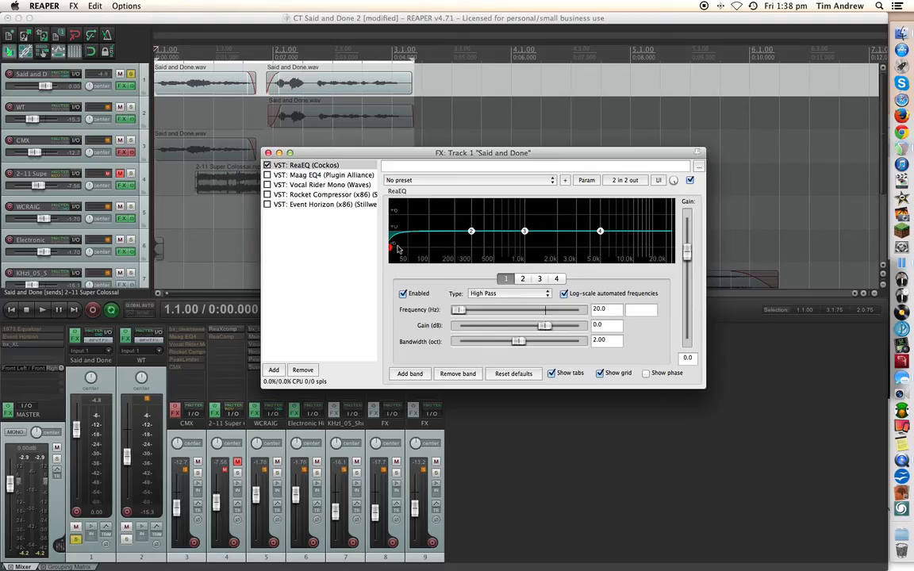
Step: Sweep ReaEQ's band 1 high-pass frequency up to about 139 Hz while the vocal plays, and stop playback
mouse_move(391, 247)
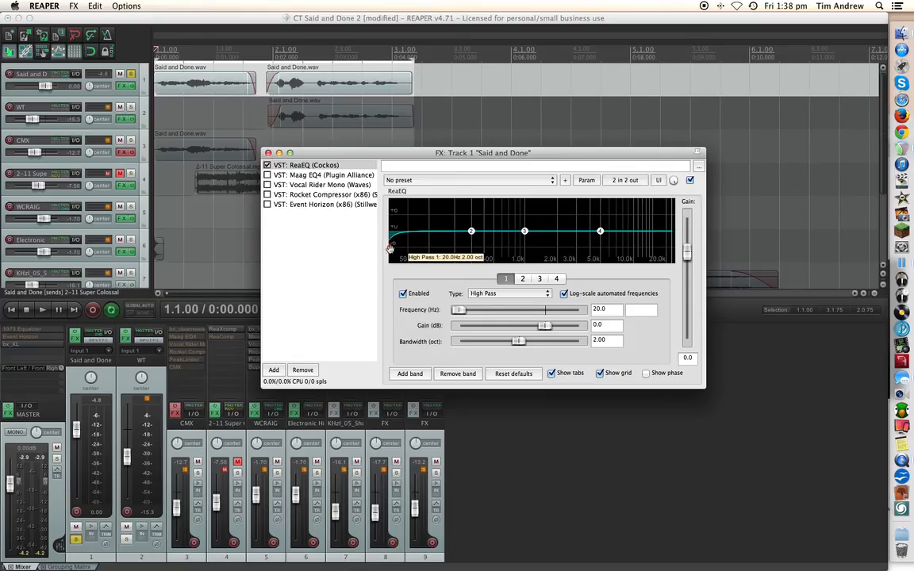
key(space)
drag(390, 248, 444, 253)
key(space)
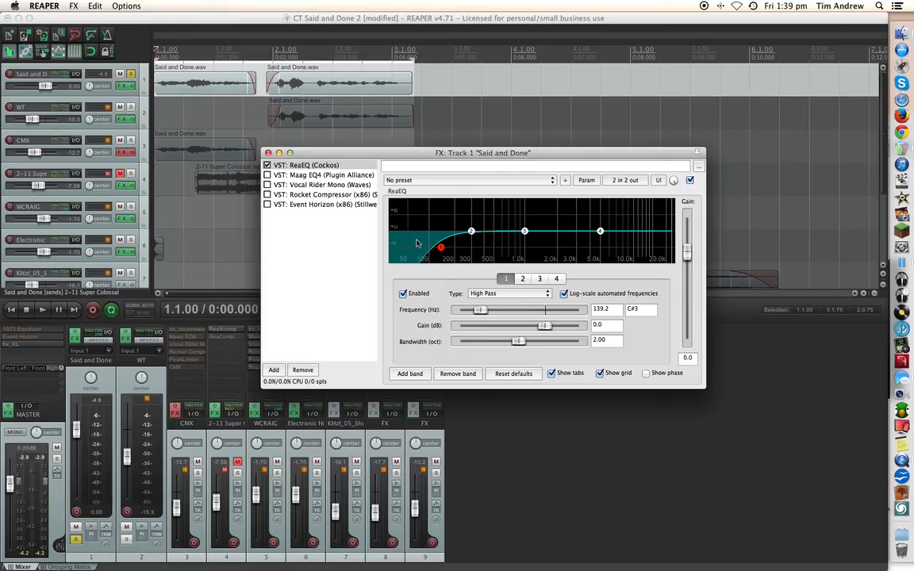
Step: Enable Maag EQ4 on the vocal track and raise its Air Band frequency during playback
click(309, 178)
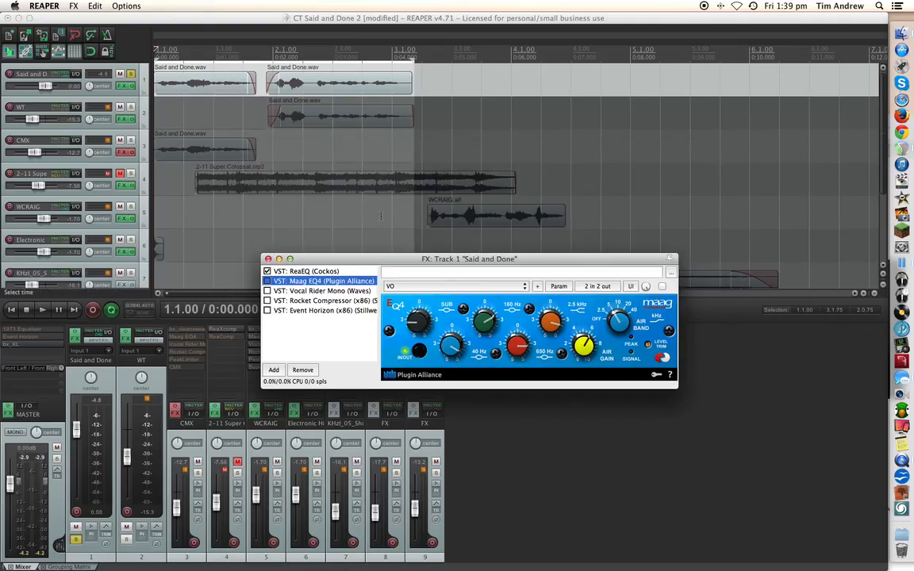
drag(436, 156, 448, 136)
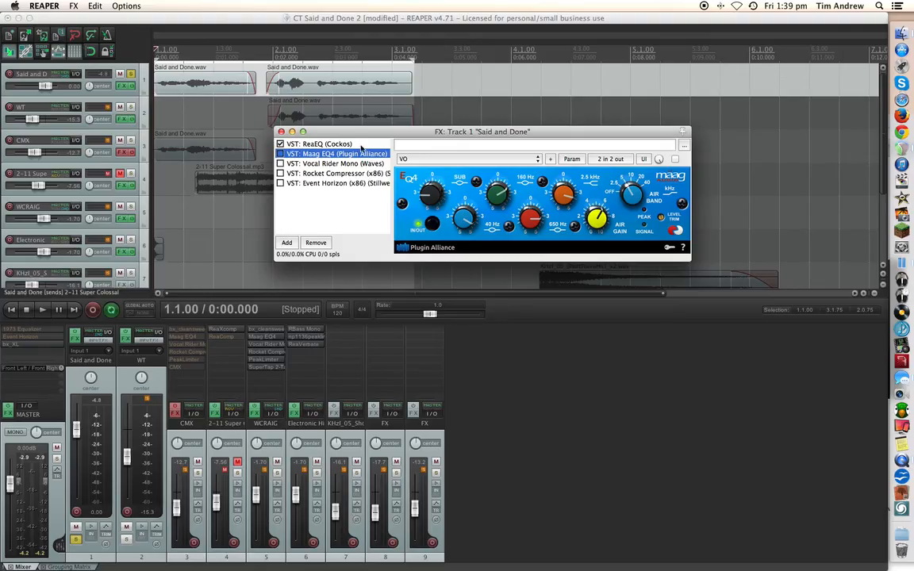
key(space)
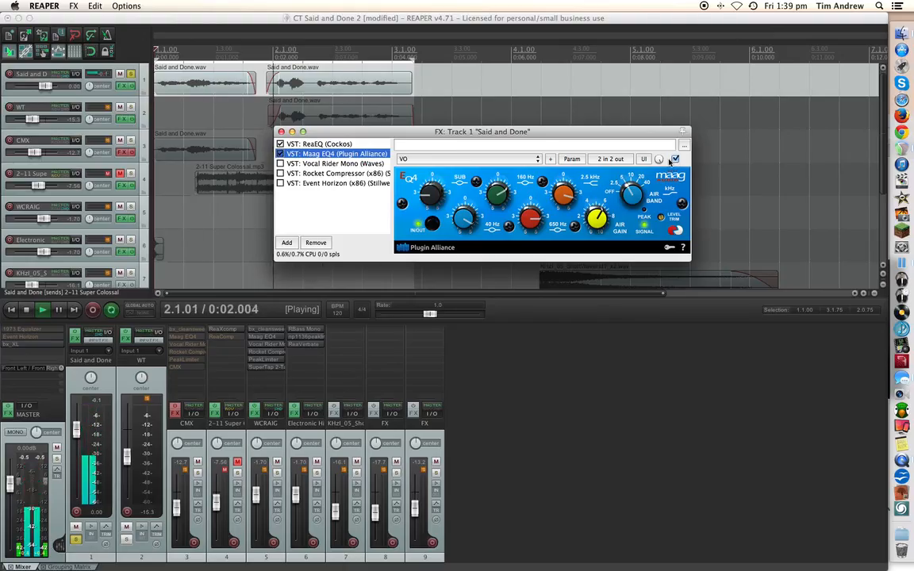
drag(631, 195, 635, 161)
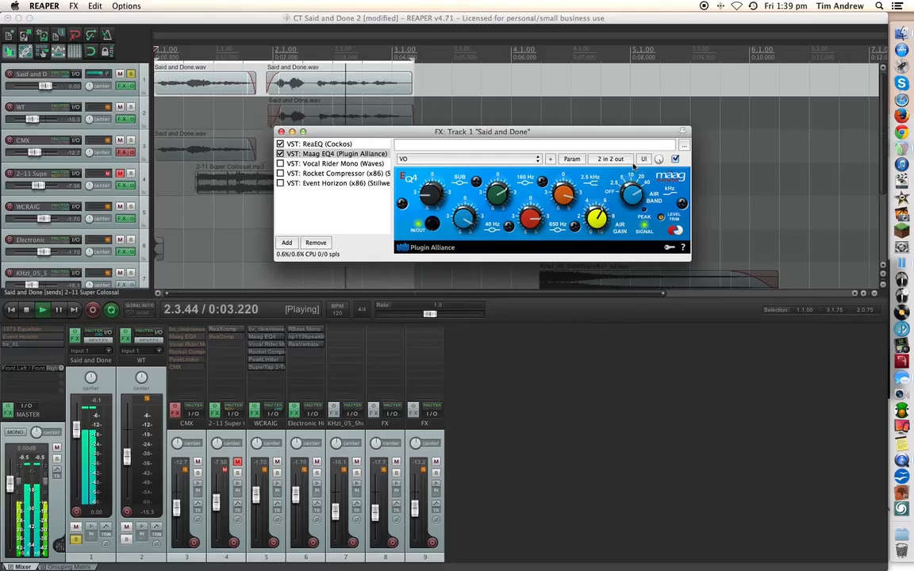
key(space)
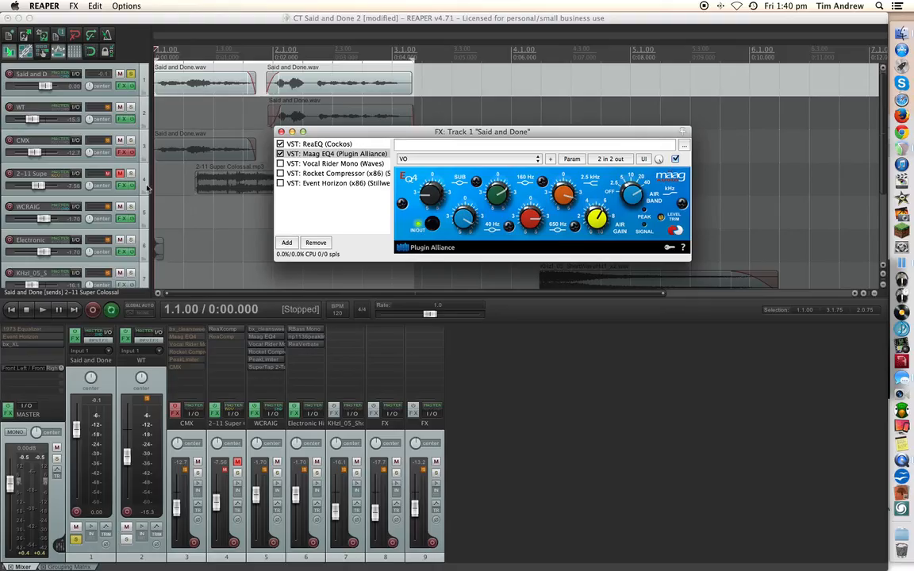
Step: Enable Vocal Rider Mono in the vocal's effects chain while the track plays, and stop after listening to it
click(241, 184)
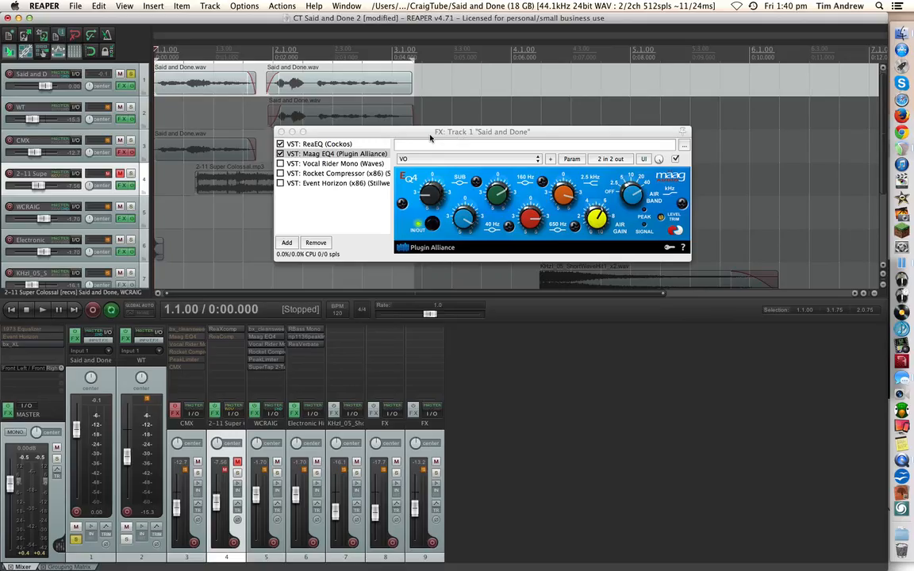
click(325, 164)
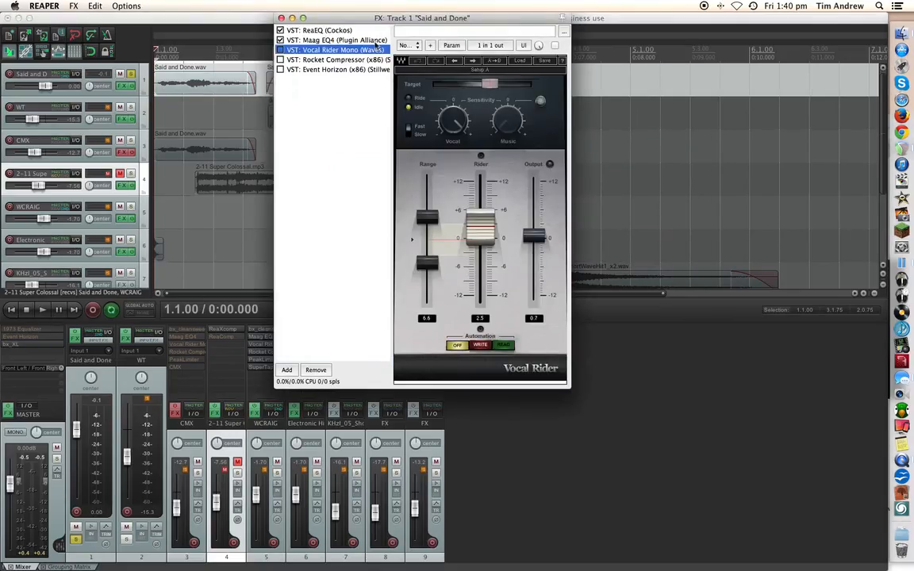
drag(346, 19, 406, 57)
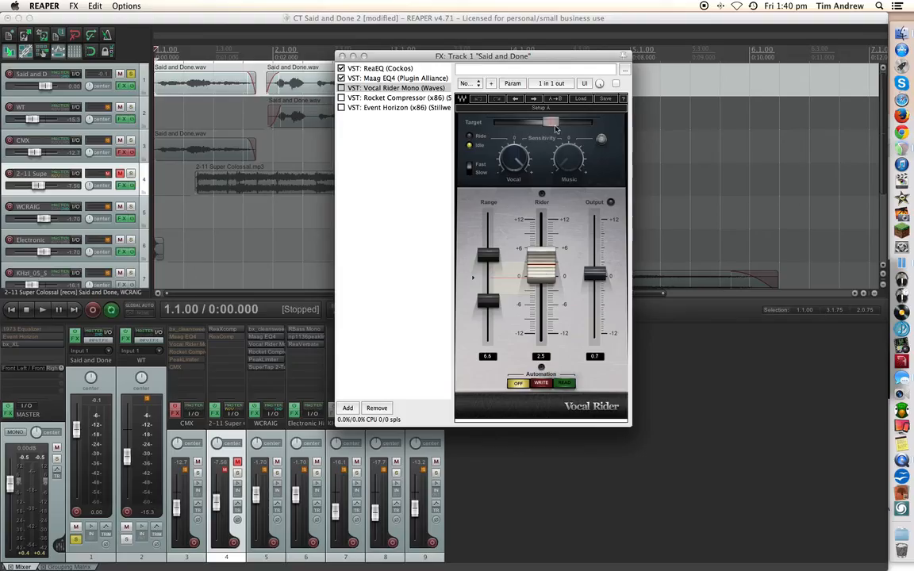
mouse_move(554, 129)
click(43, 312)
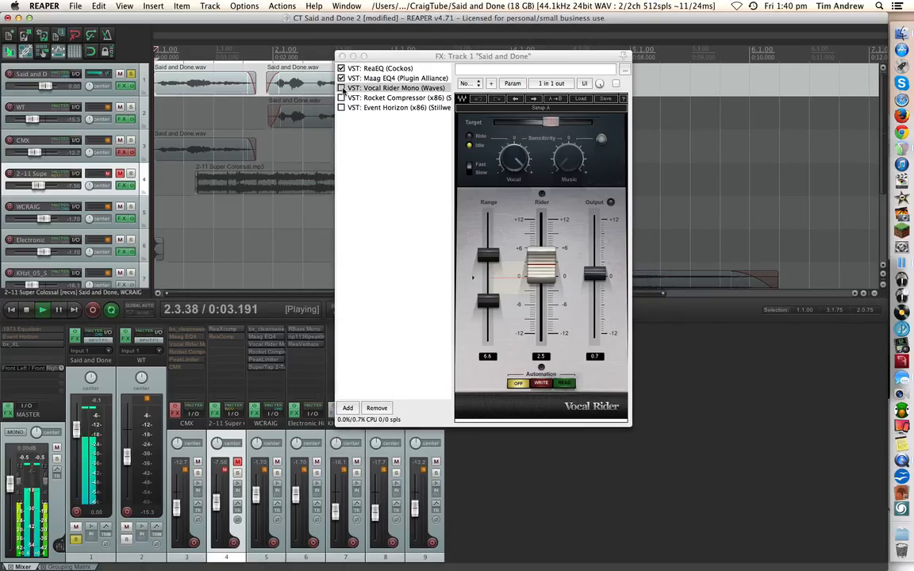
click(342, 88)
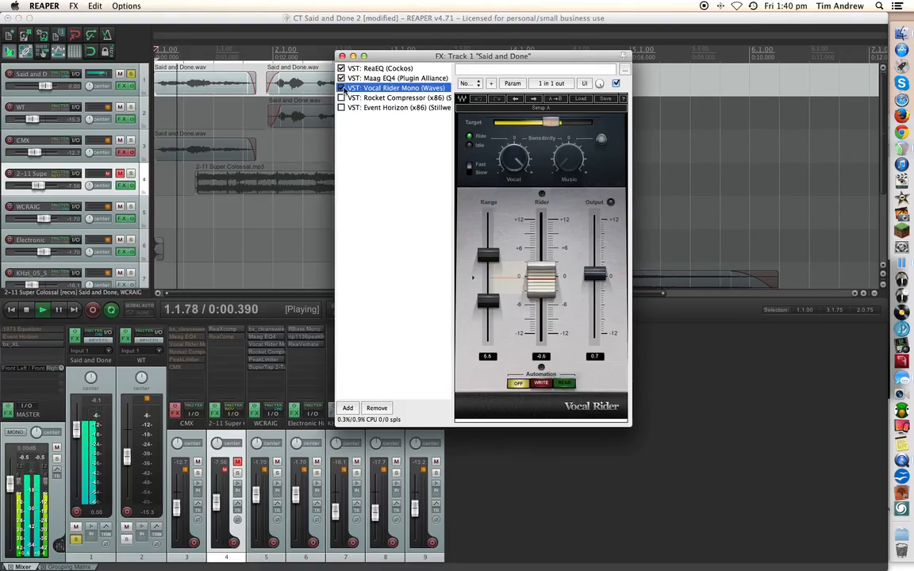
key(space)
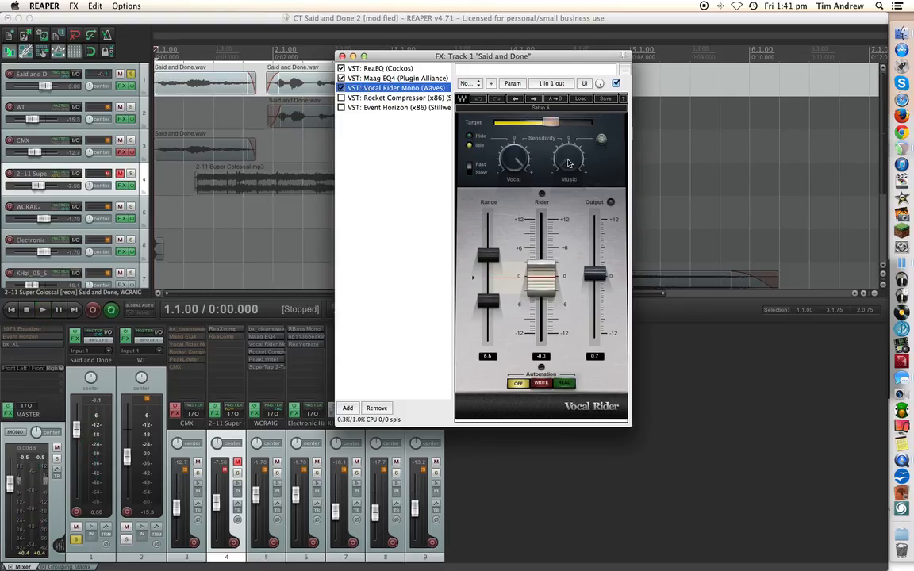
mouse_move(551, 123)
Step: Enable Rocket Compressor on the vocal and compare it bypassed and active during playback, leaving it on
click(365, 98)
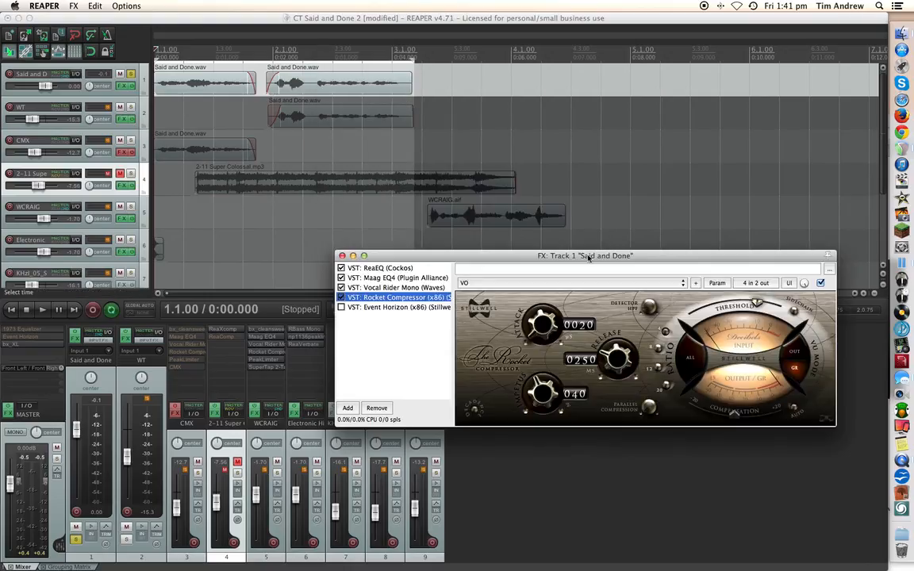
drag(586, 256, 514, 135)
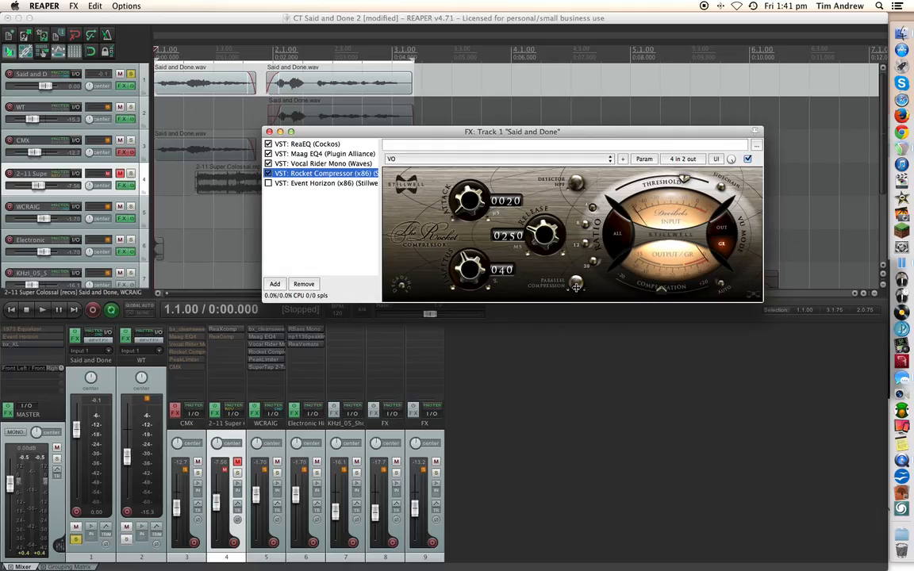
click(747, 159)
key(space)
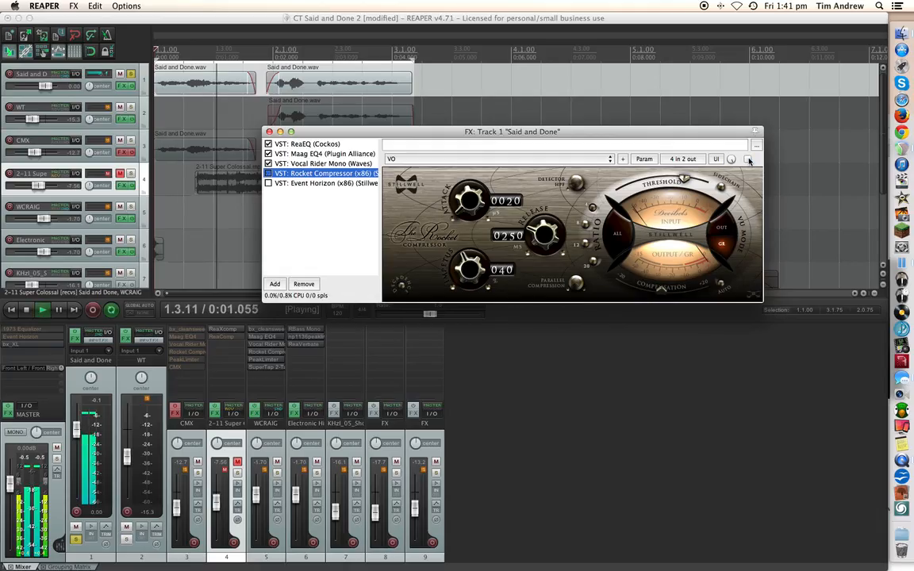
click(747, 158)
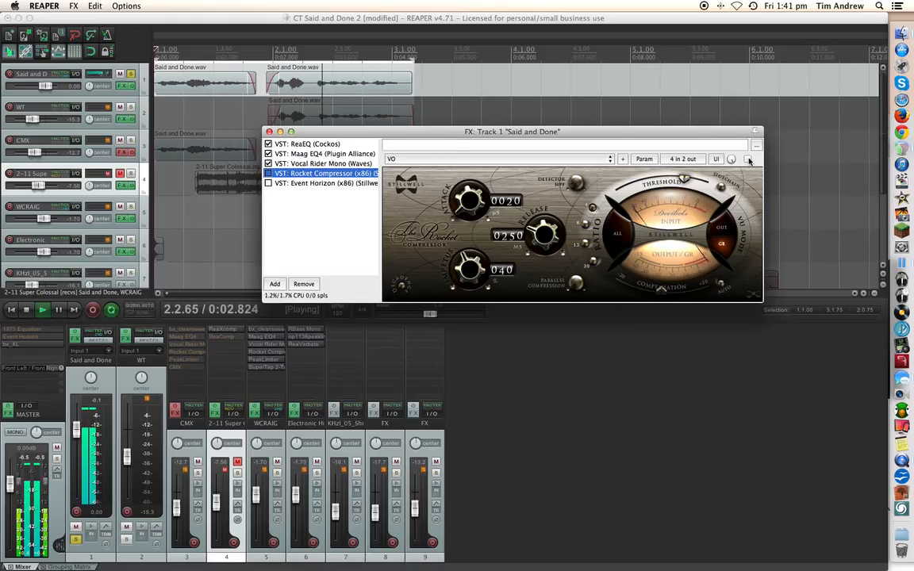
click(747, 158)
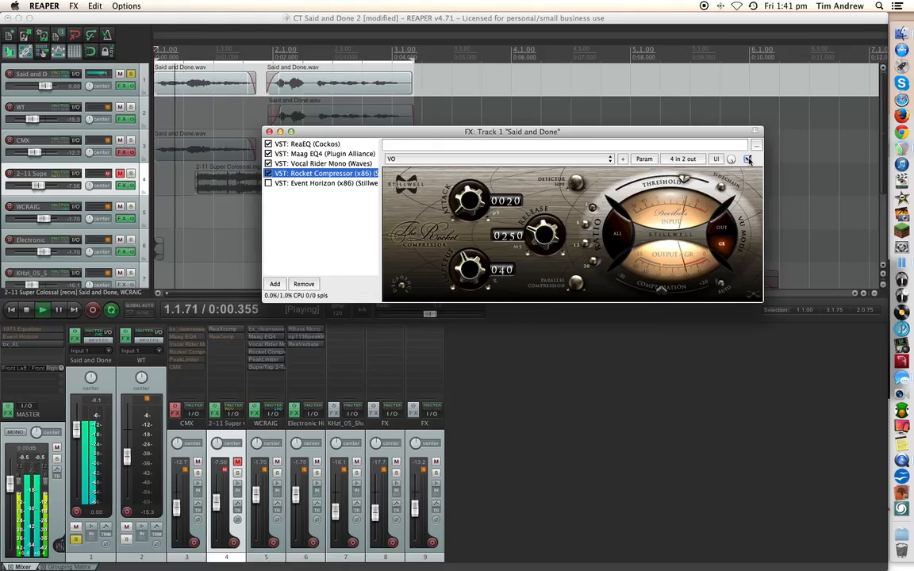
key(space)
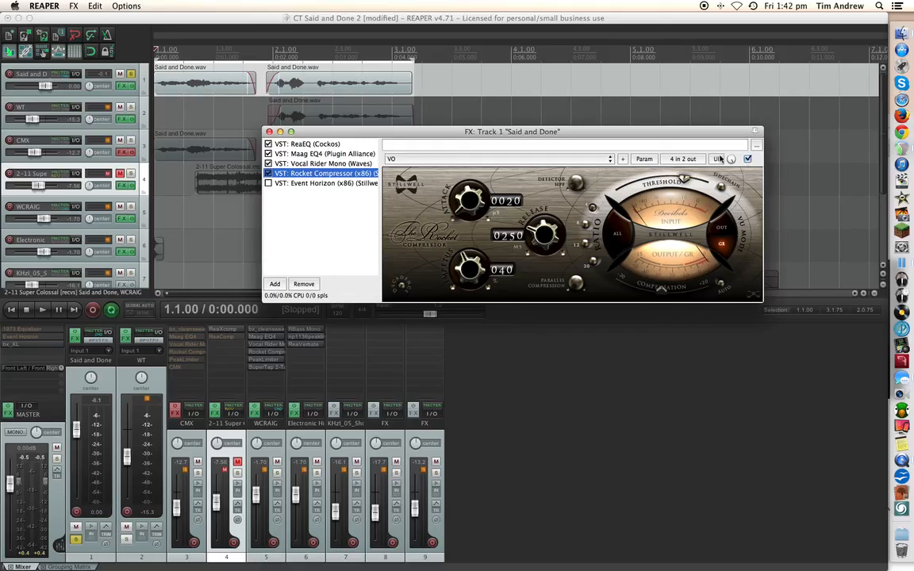
Step: Enable Event Horizon on the vocal and check its parameter values in the plain slider view before restoring the graphical interface
click(312, 183)
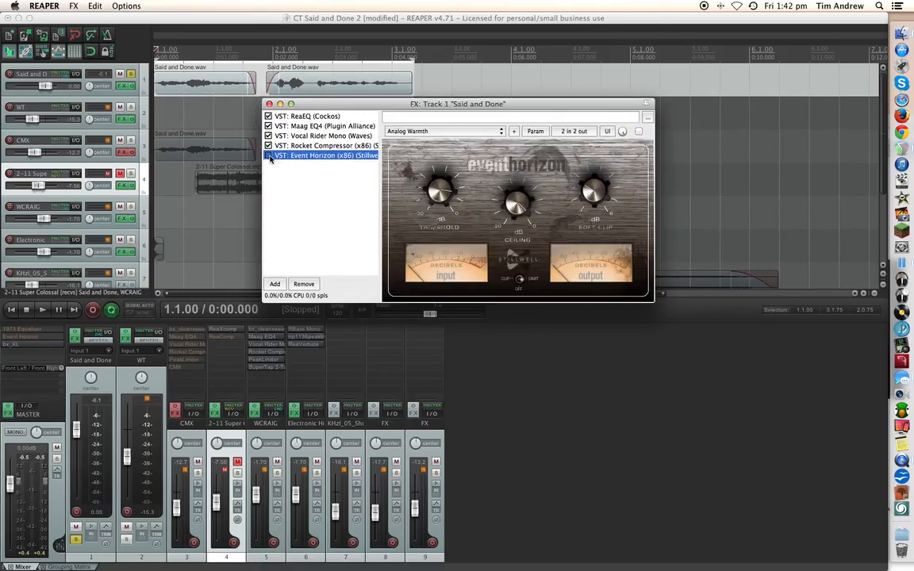
click(268, 156)
drag(490, 107, 519, 132)
click(636, 155)
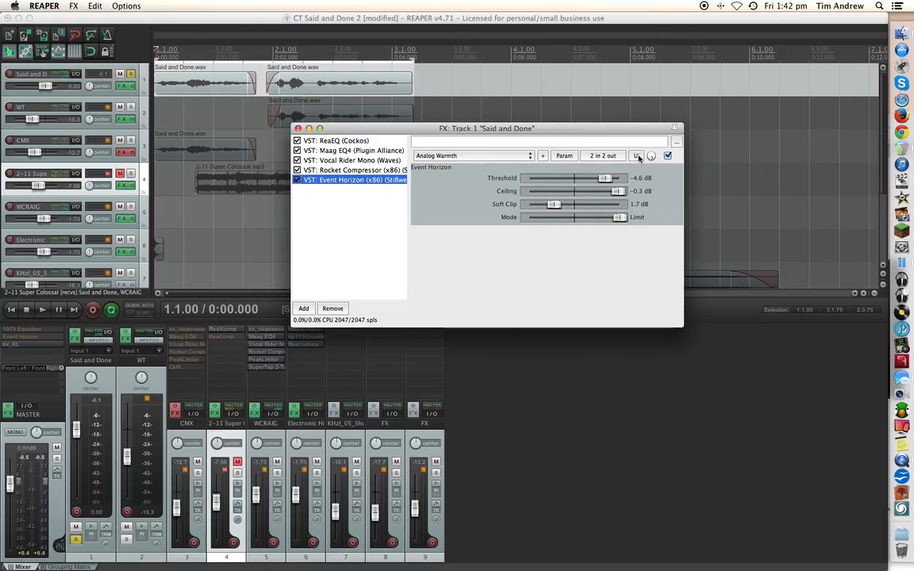
click(637, 156)
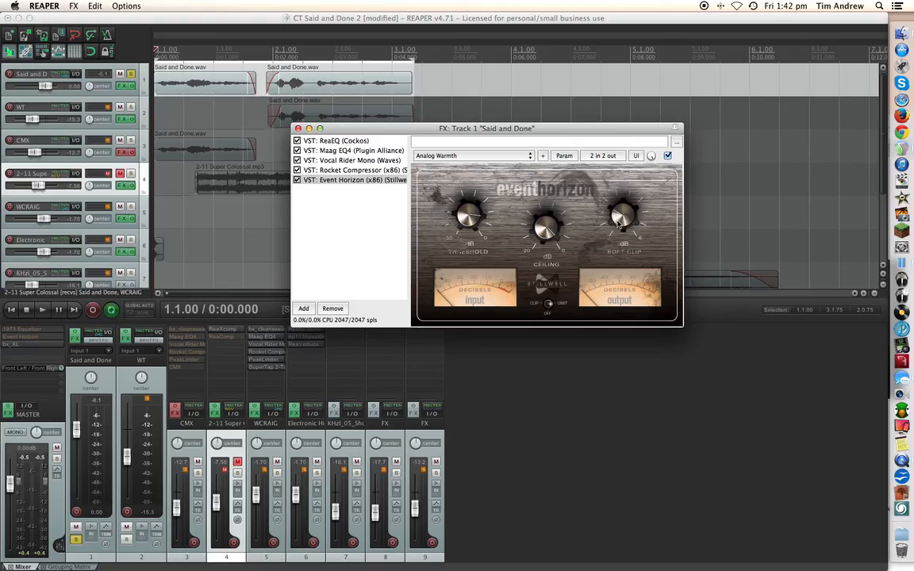
Step: Compare the vocal with Event Horizon bypassed and active during playback, leave it enabled, and stop
click(297, 180)
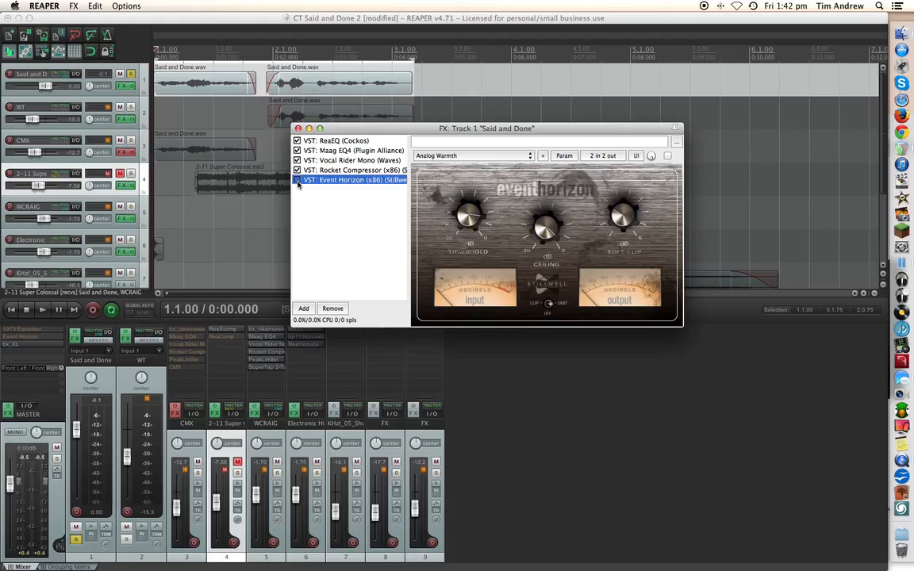
key(space)
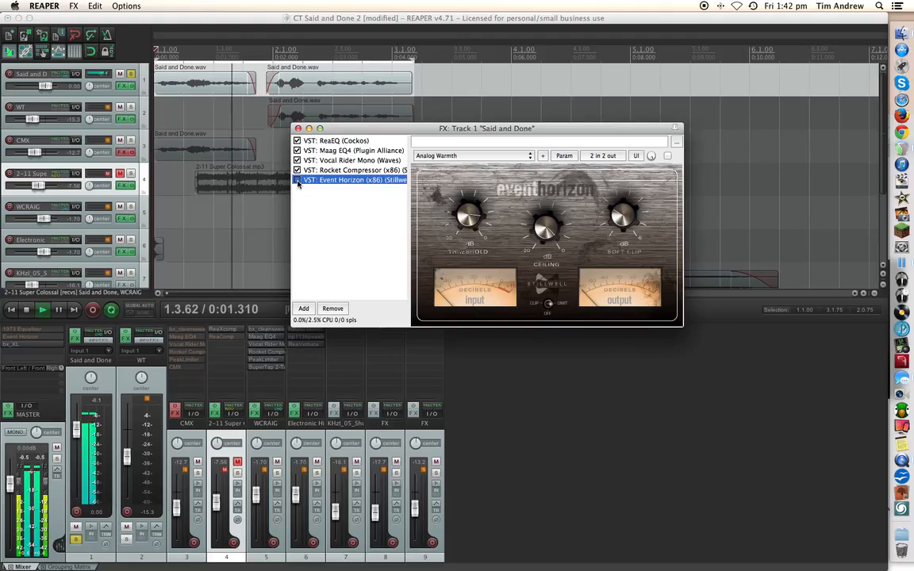
click(297, 181)
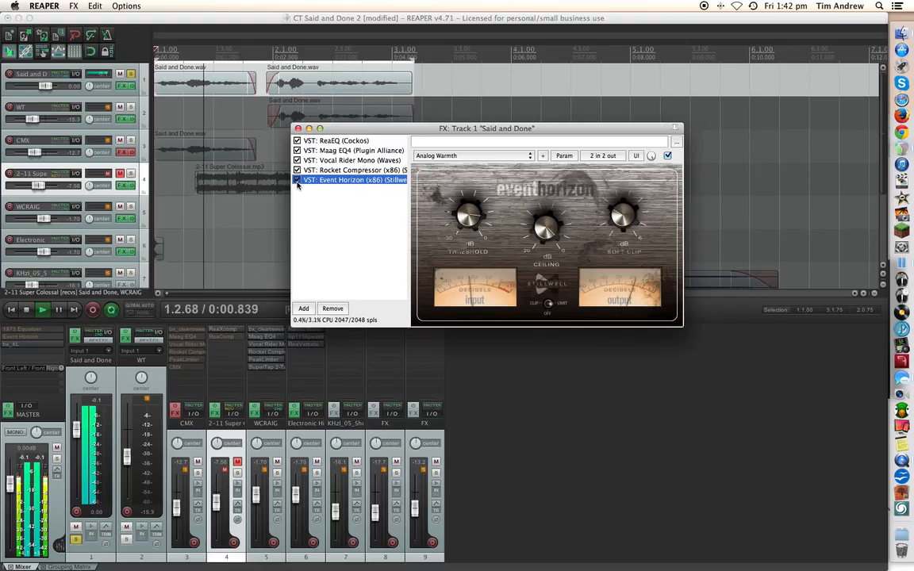
click(297, 182)
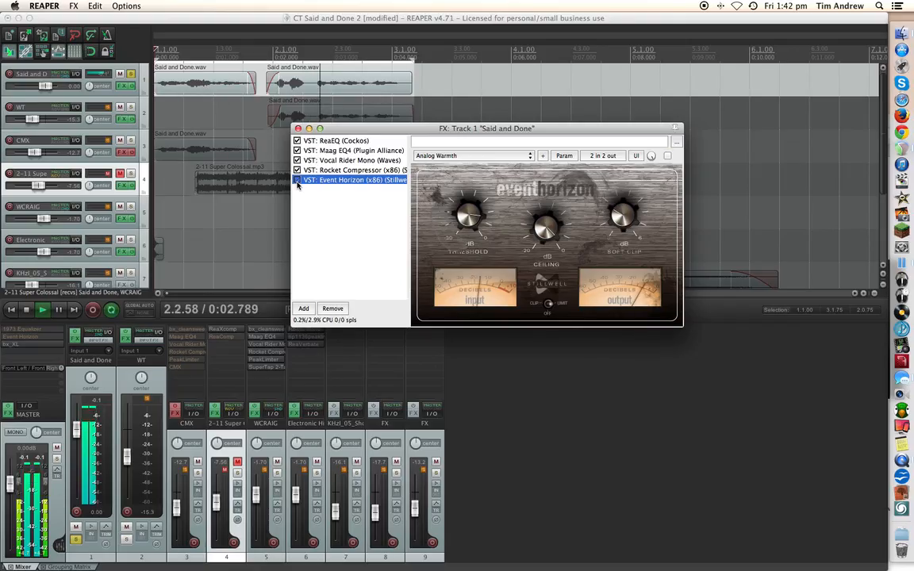
click(297, 180)
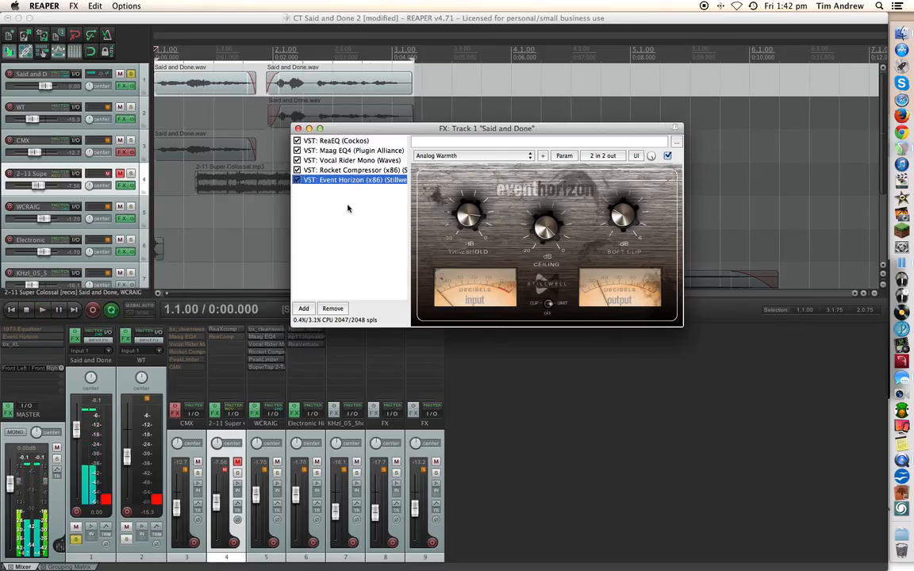
key(space)
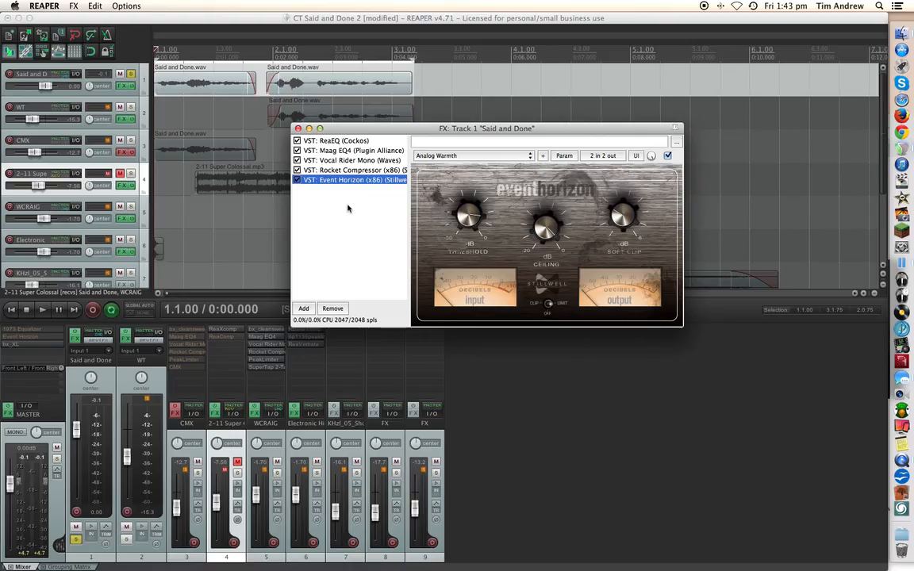
Step: Move the effects window clear of the arrangement, unsolo the Said and Done track and play the full mix
drag(392, 128, 557, 313)
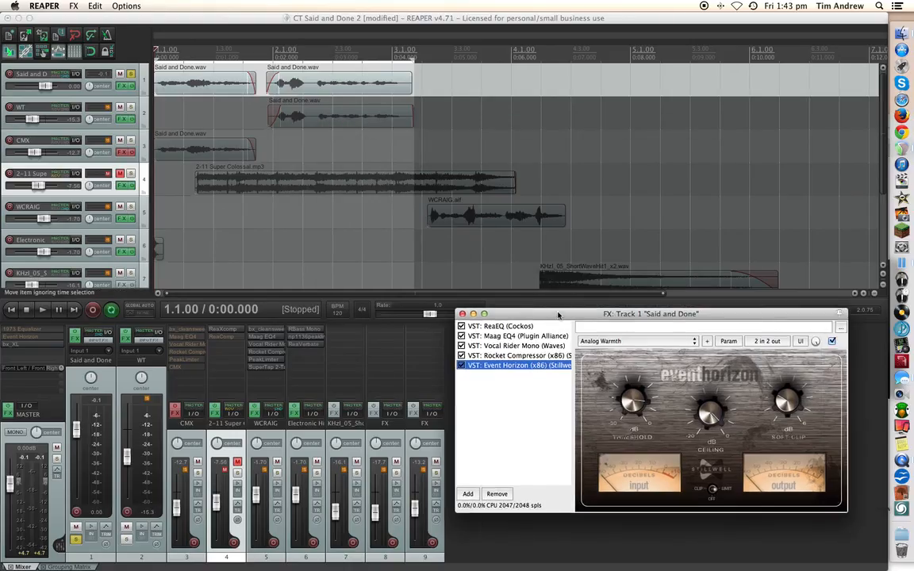
click(131, 75)
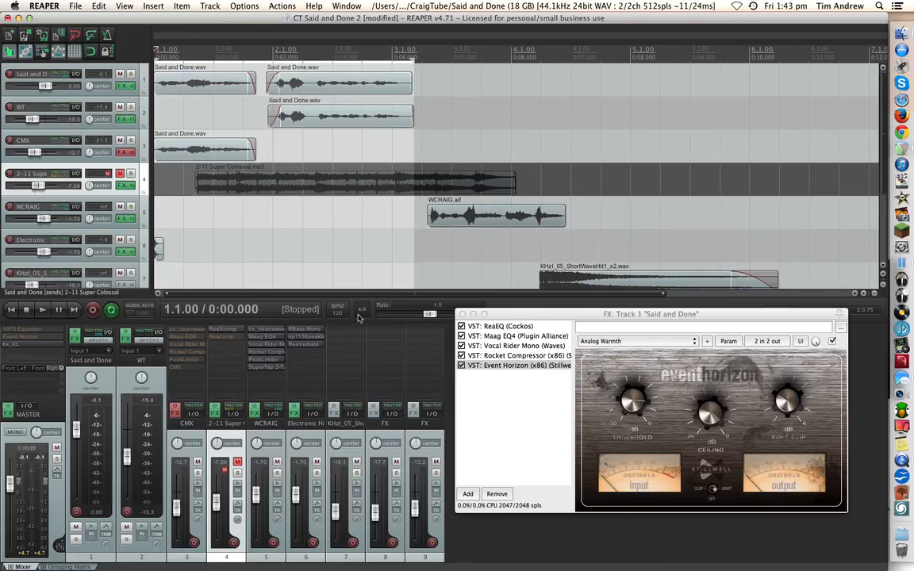
key(space)
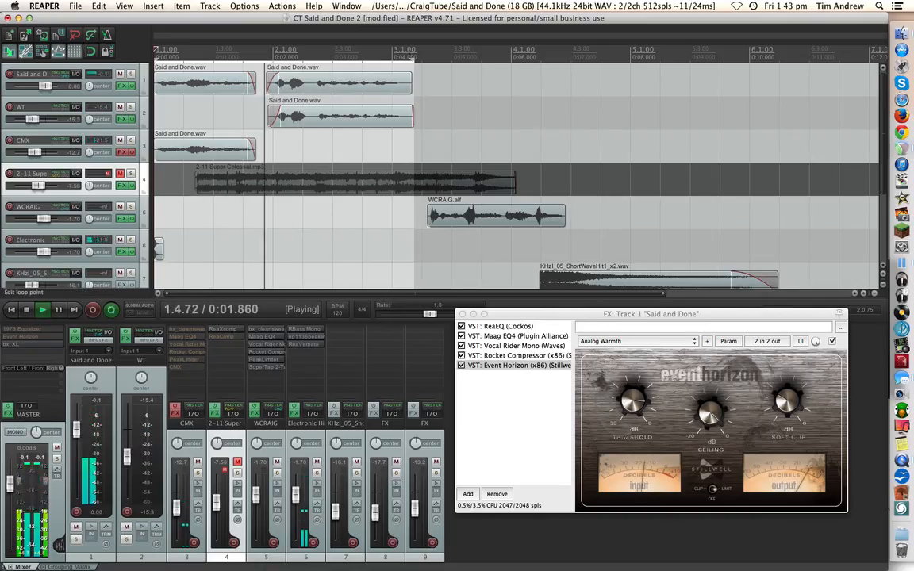
Step: Extend the loop's end to 6.1.98, at the end of the KHzl_05_ShortWaveHit1_x2.wav item, and stop after listening
drag(412, 62, 776, 89)
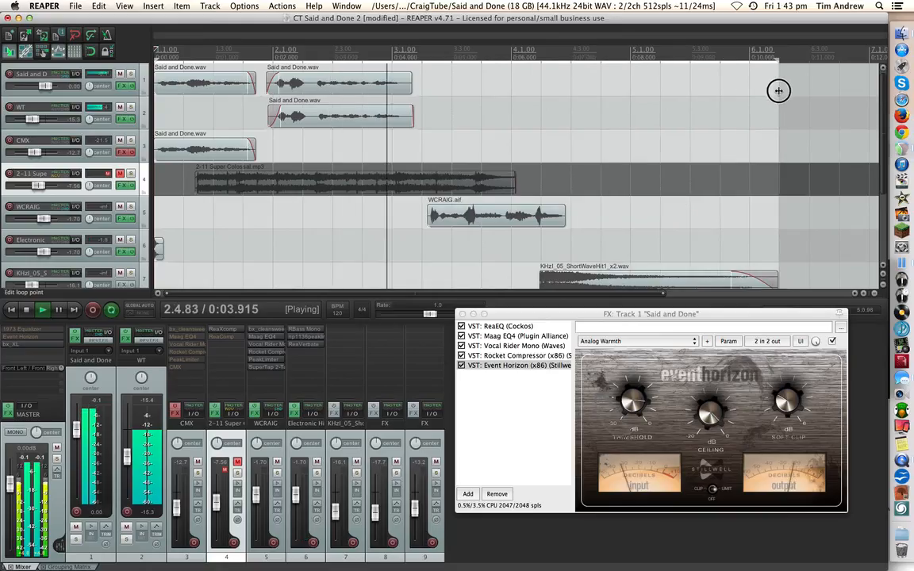
key(space)
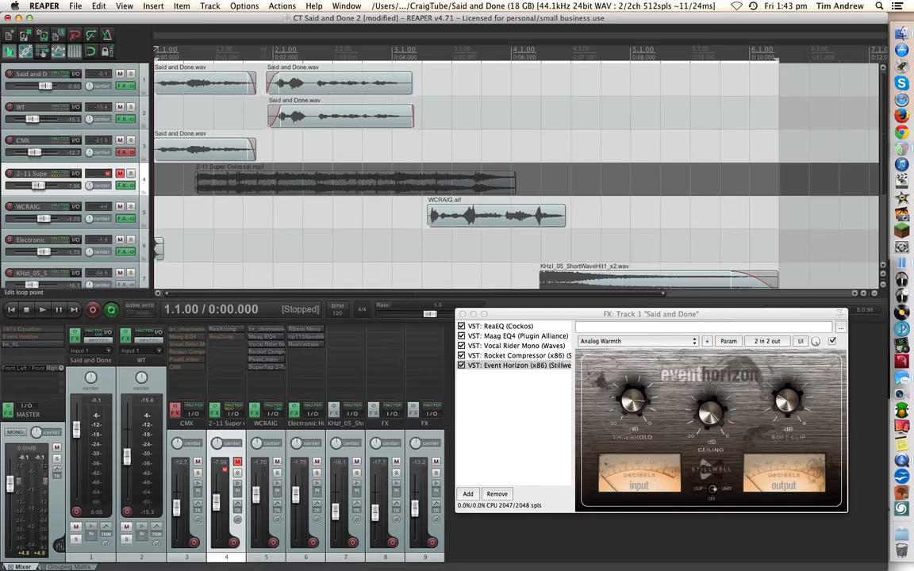
Step: Play the full mix from 1.4.68, and move the effects window back over the arrangement
click(263, 51)
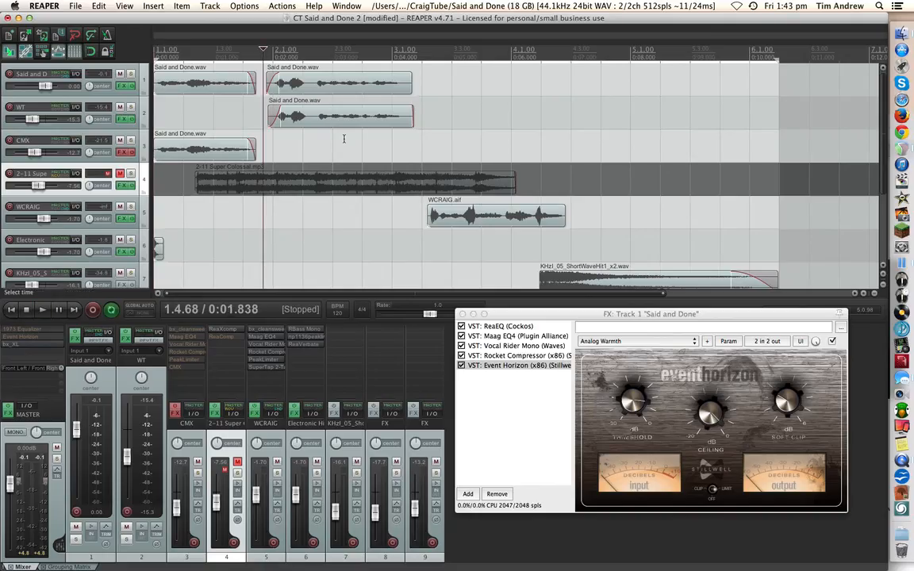
key(space)
click(613, 315)
drag(613, 315, 482, 103)
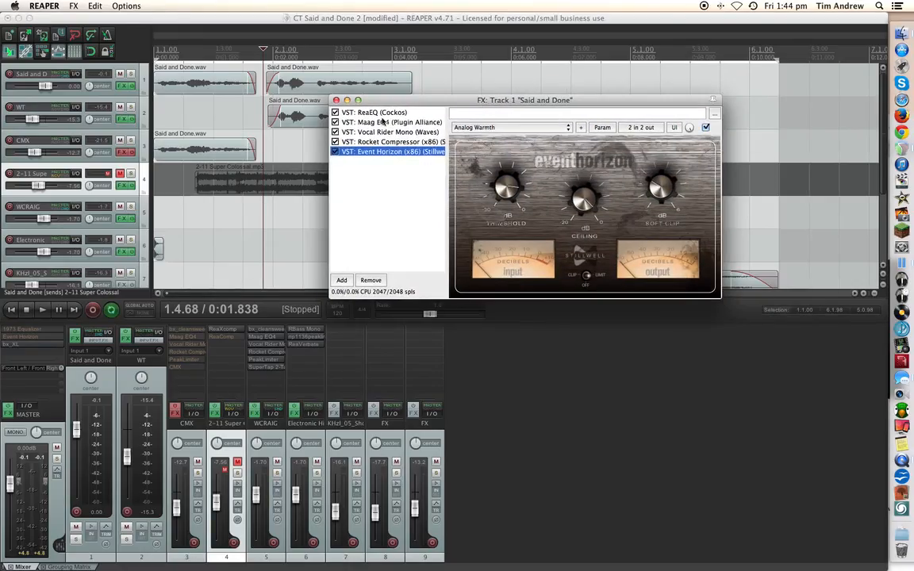